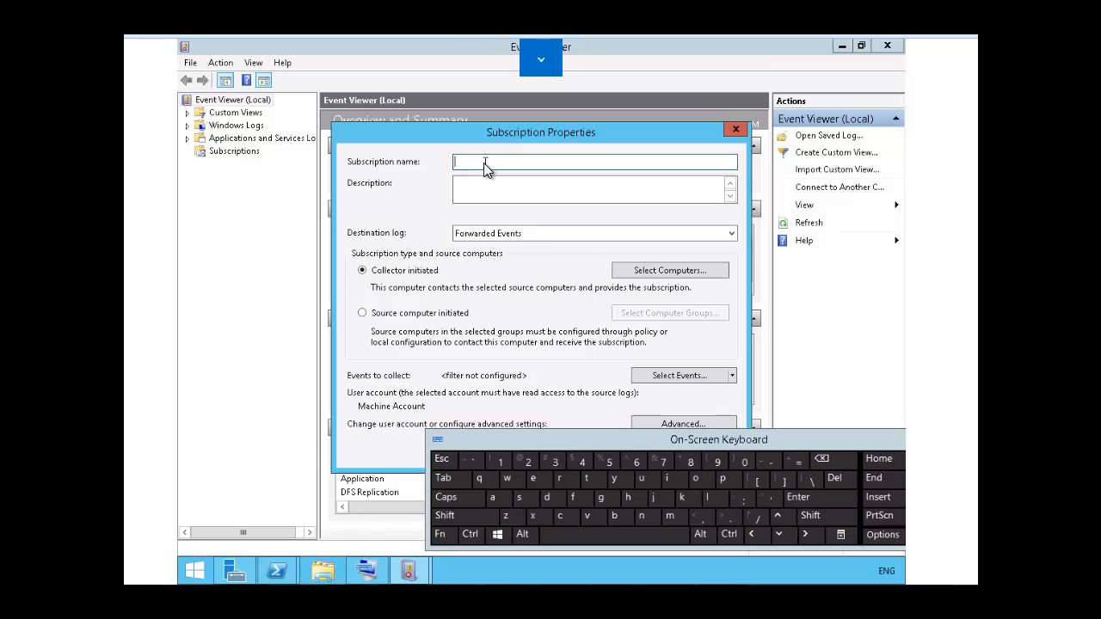
Name the new subscription "event sub".
left_click(534, 478)
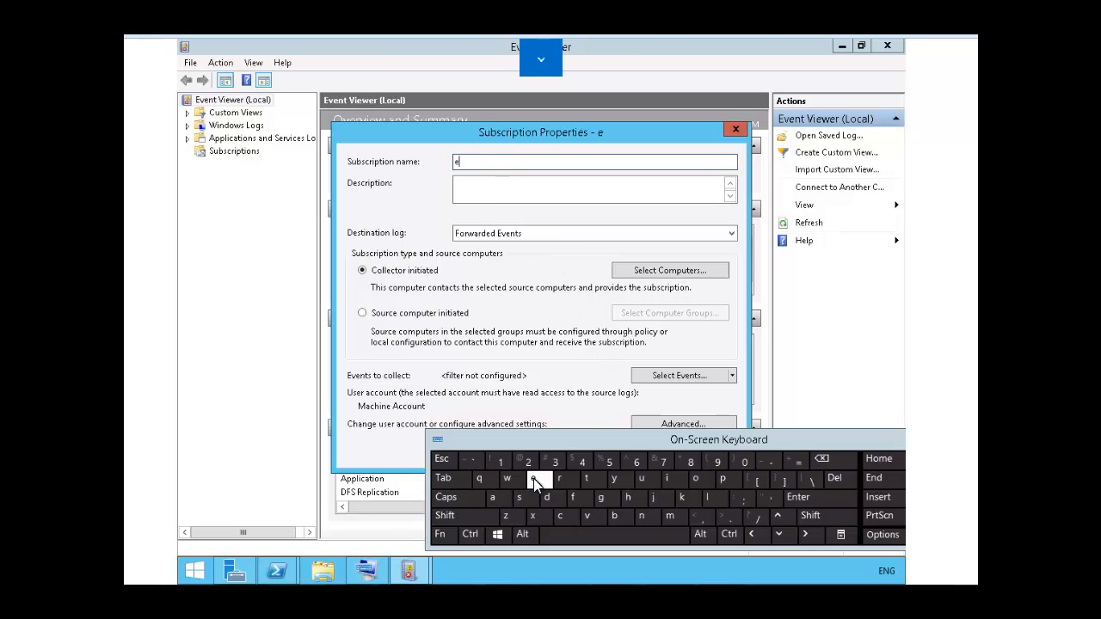
left_click(587, 516)
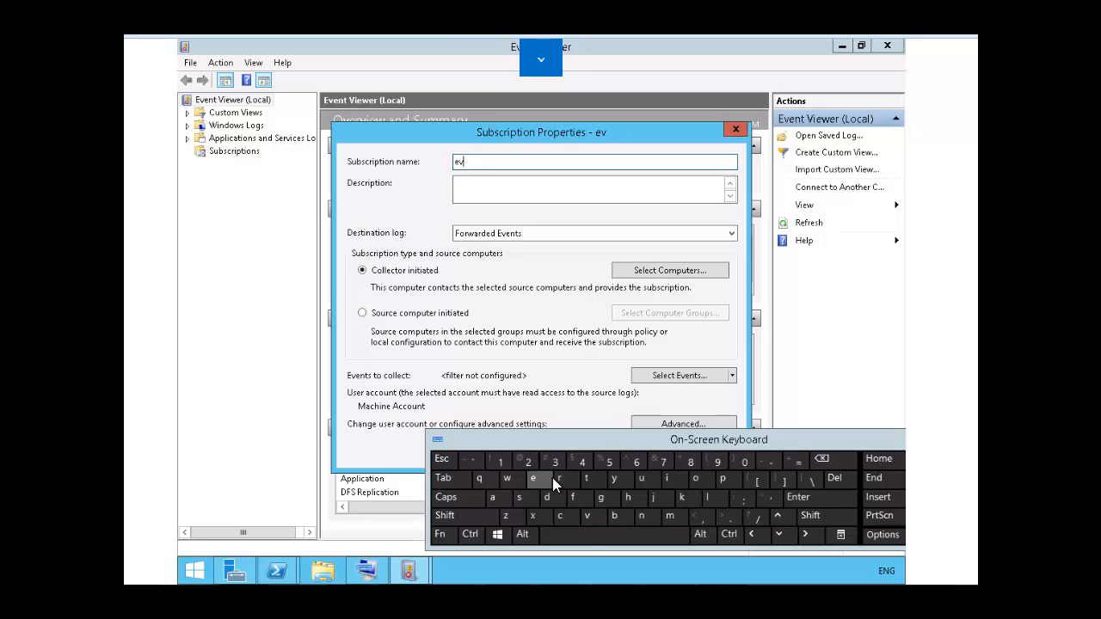
left_click(531, 479)
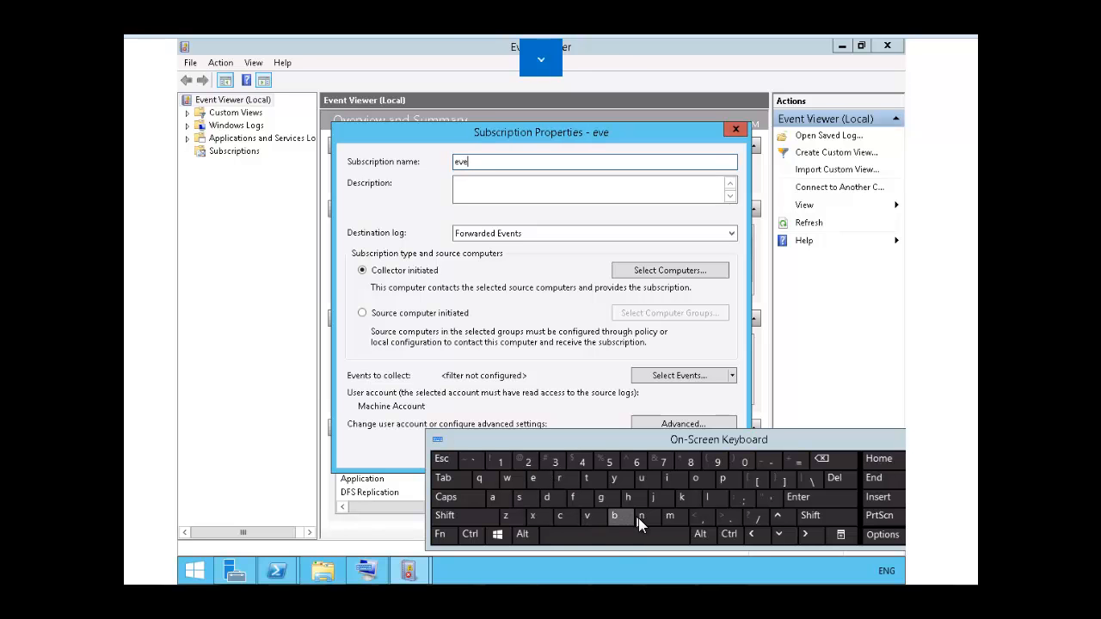
left_click(642, 516)
left_click(589, 479)
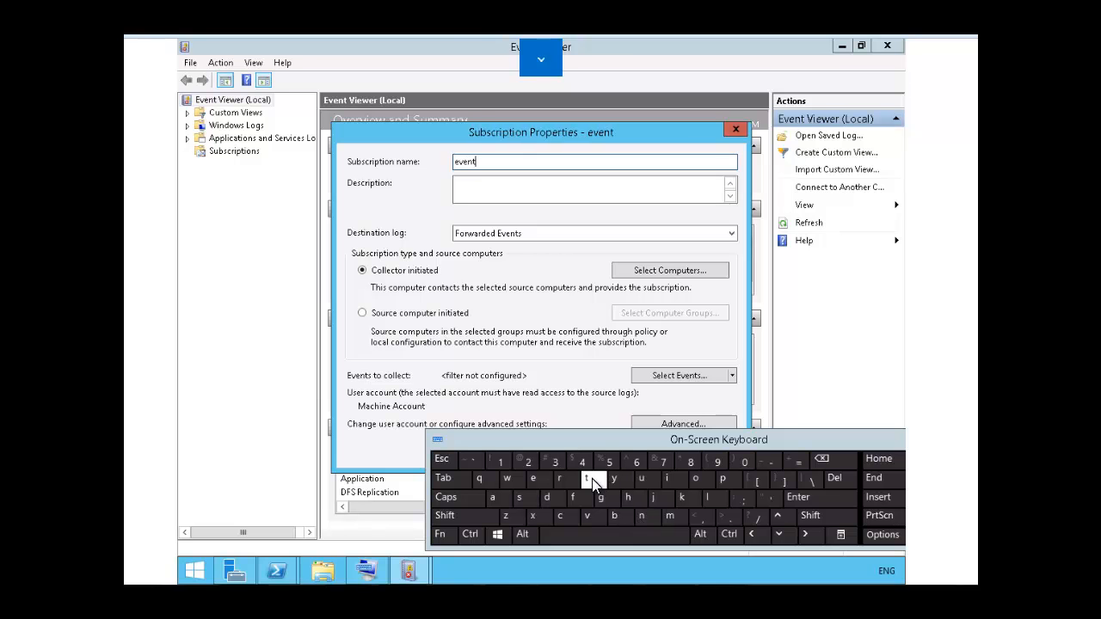
left_click(620, 534)
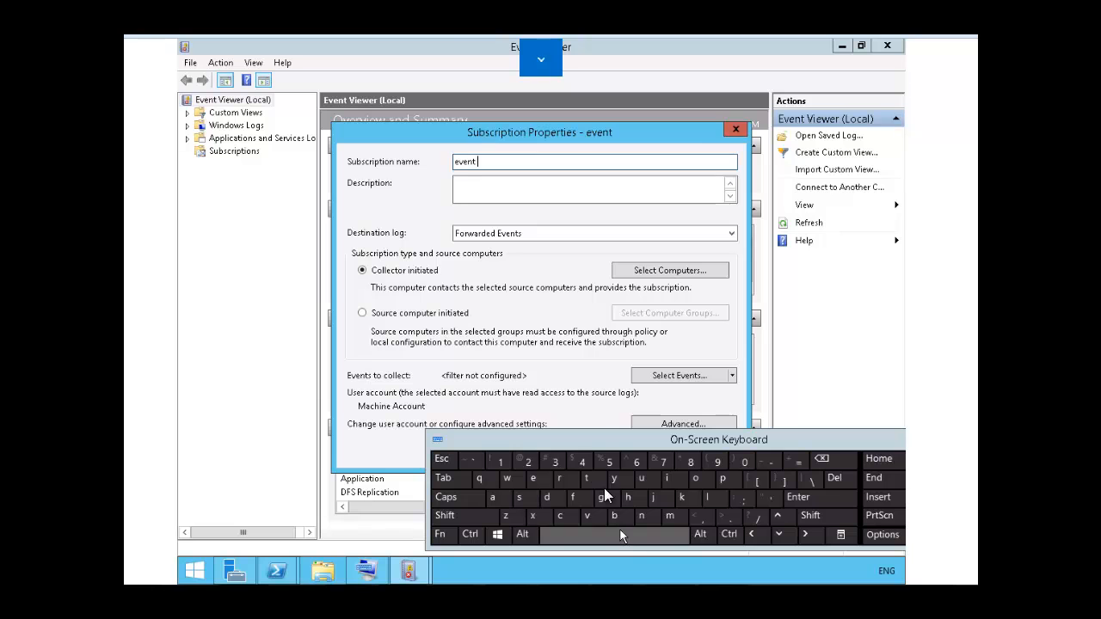
left_click(524, 496)
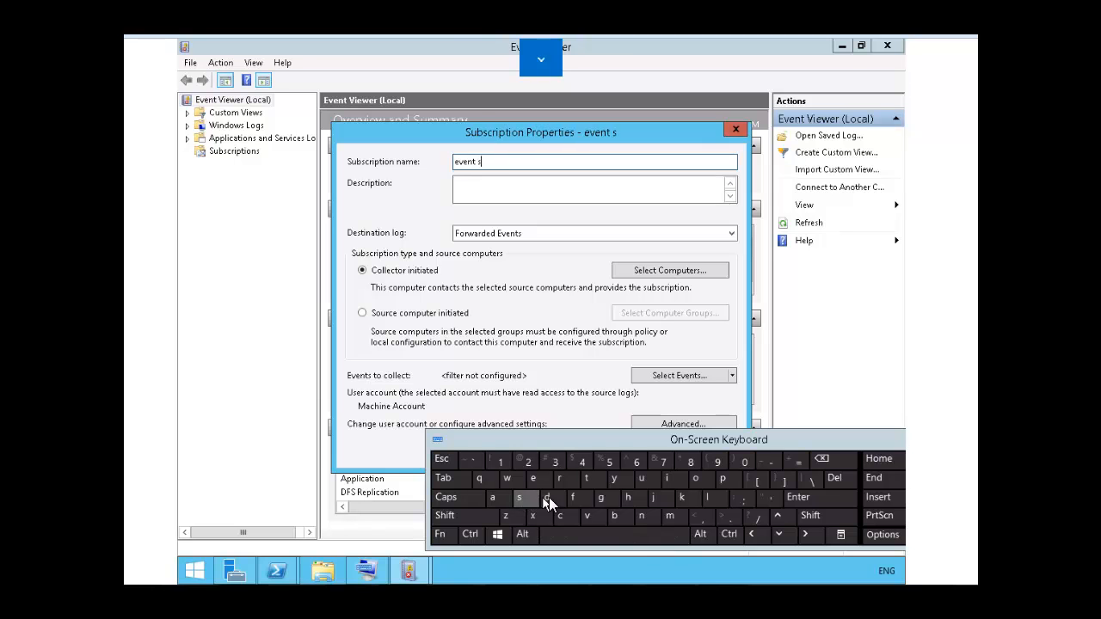
left_click(643, 480)
left_click(617, 515)
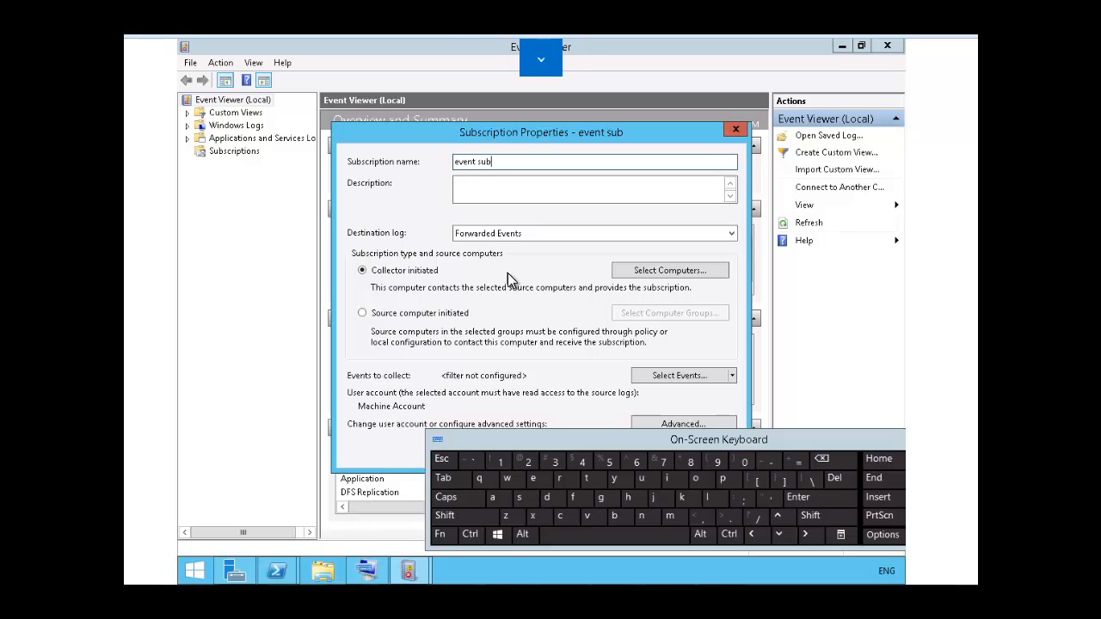
Add the domain computer LON-DC1 as the source computer of the collector-initiated subscription.
left_click(651, 274)
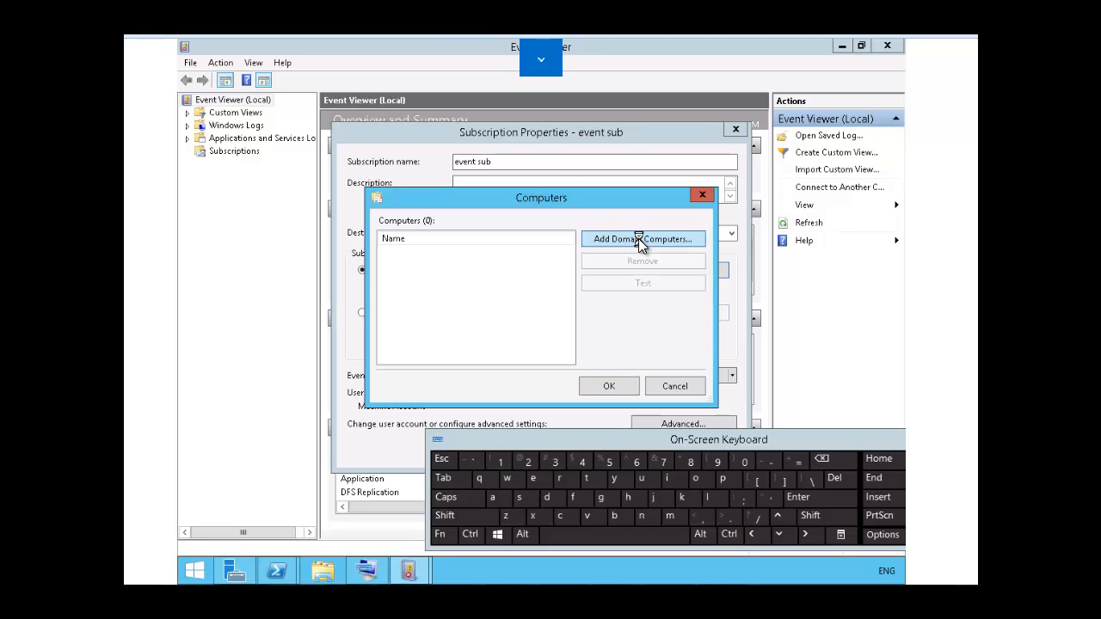
left_click(638, 238)
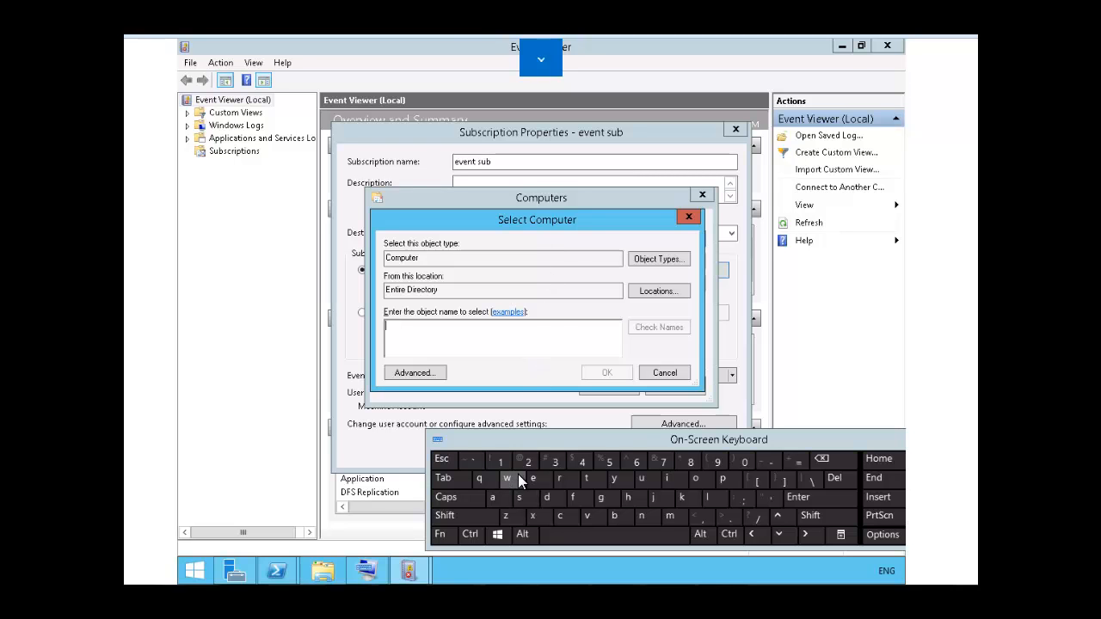
left_click(710, 496)
left_click(697, 477)
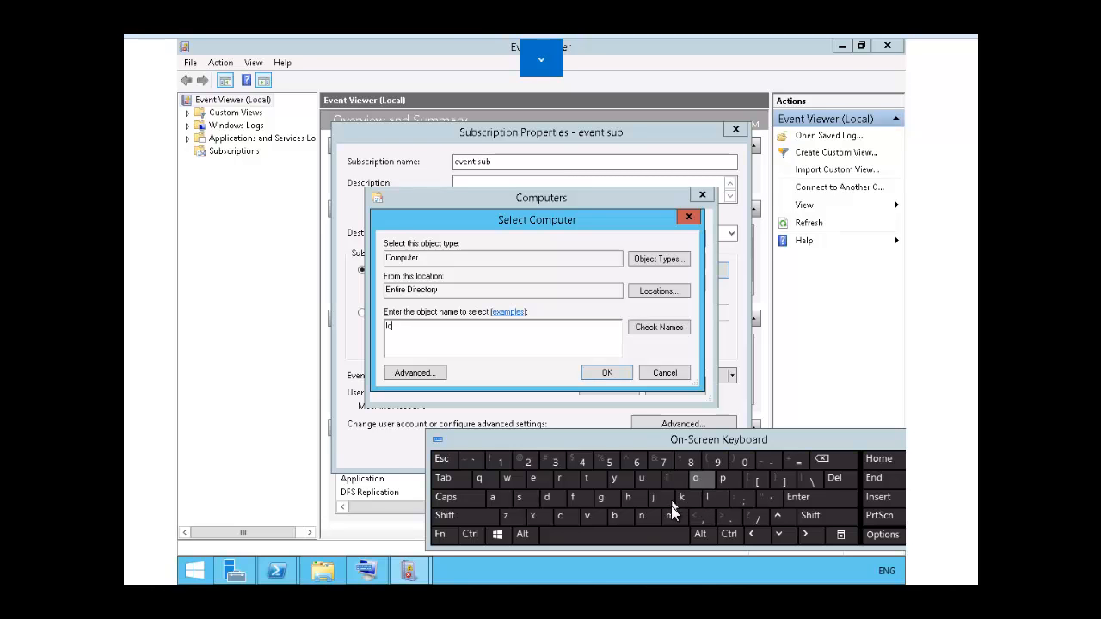
left_click(642, 514)
left_click(550, 498)
left_click(564, 518)
left_click(498, 461)
left_click(608, 373)
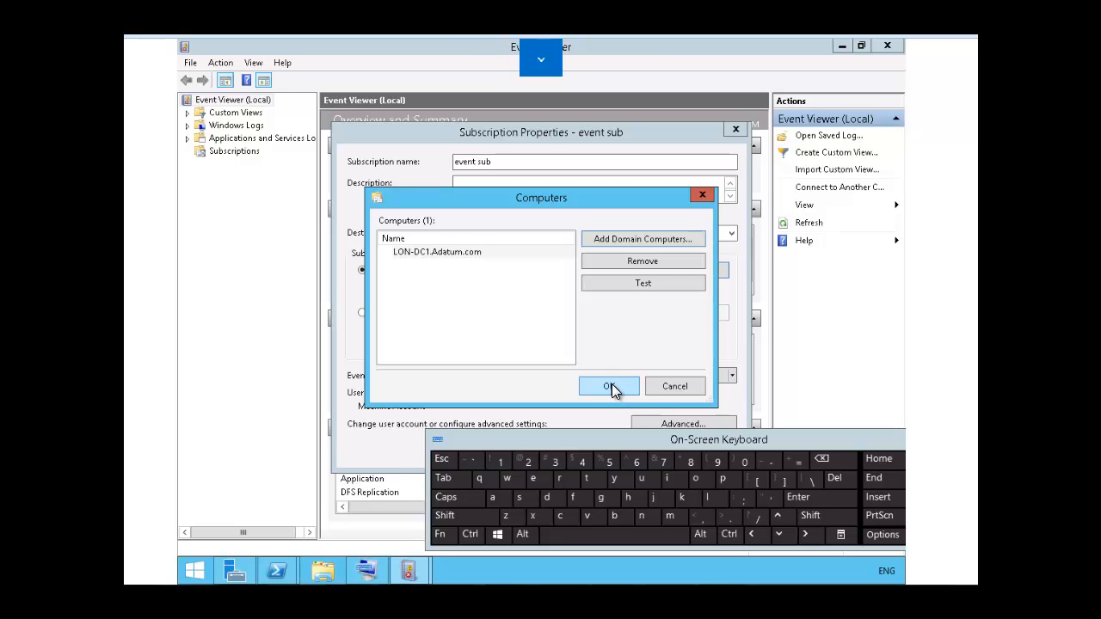
left_click(609, 386)
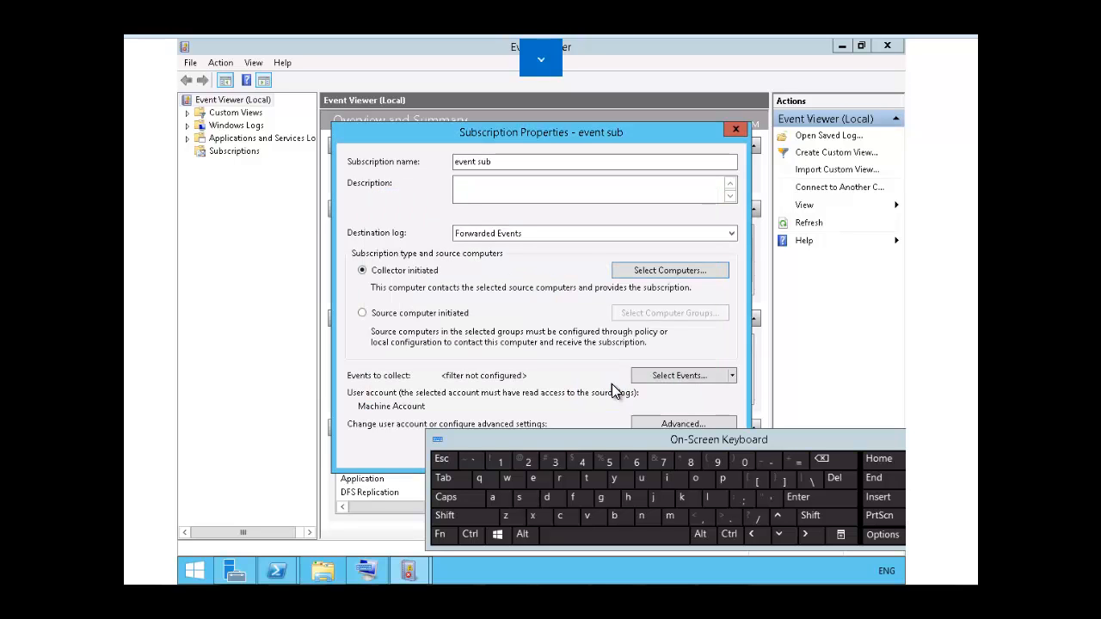
Configure the subscription's event filter to collect Critical and Warning events from all Windows Logs.
left_click(730, 375)
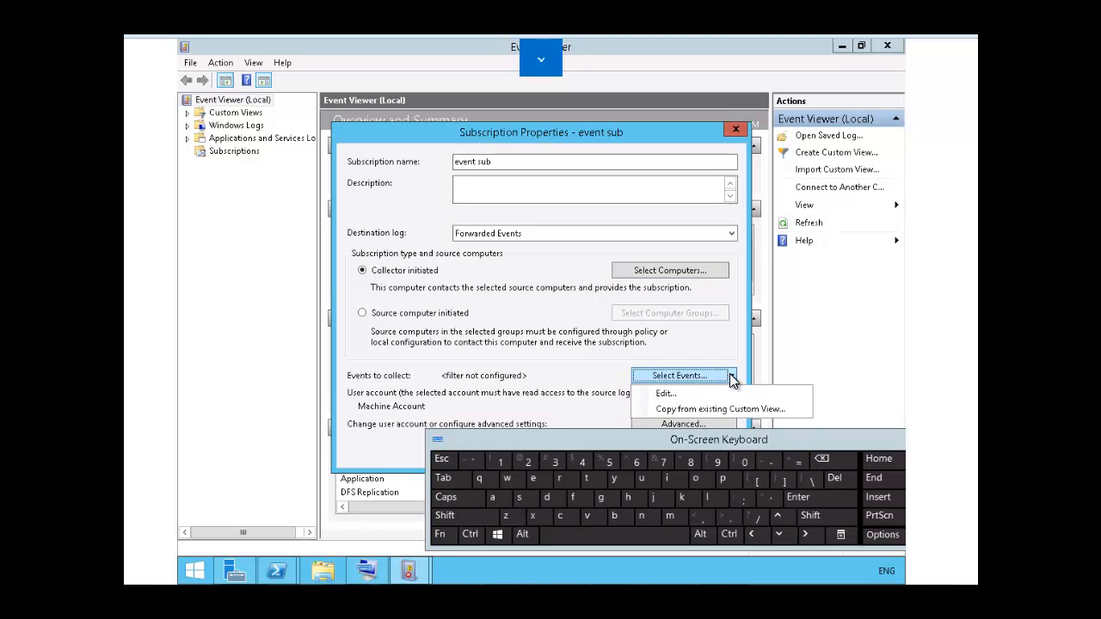
left_click(667, 394)
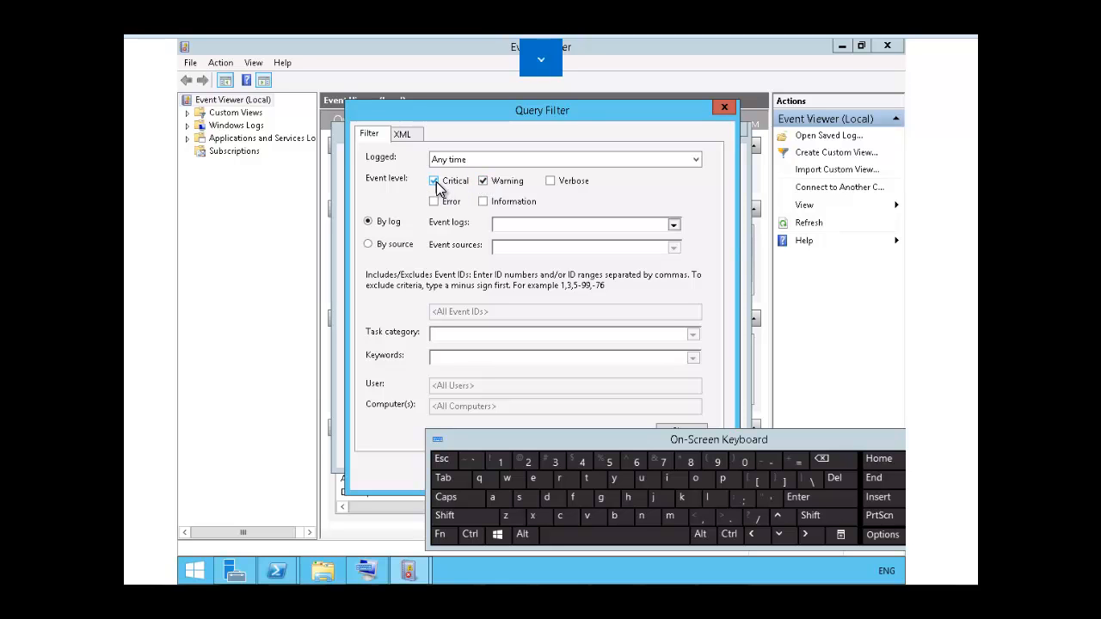
left_click(674, 226)
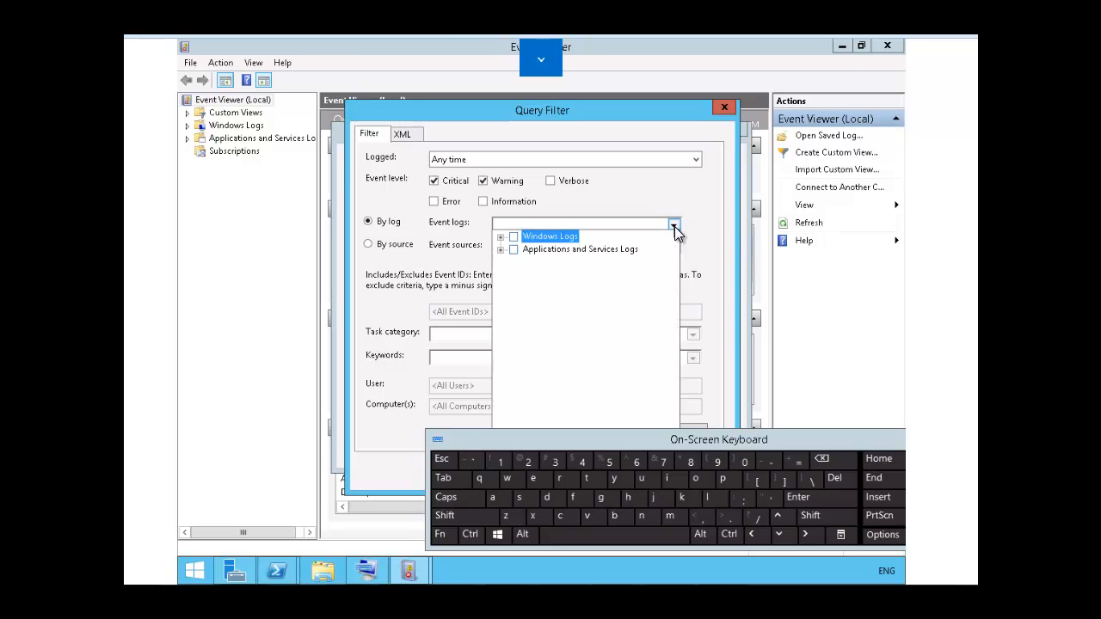
left_click(515, 237)
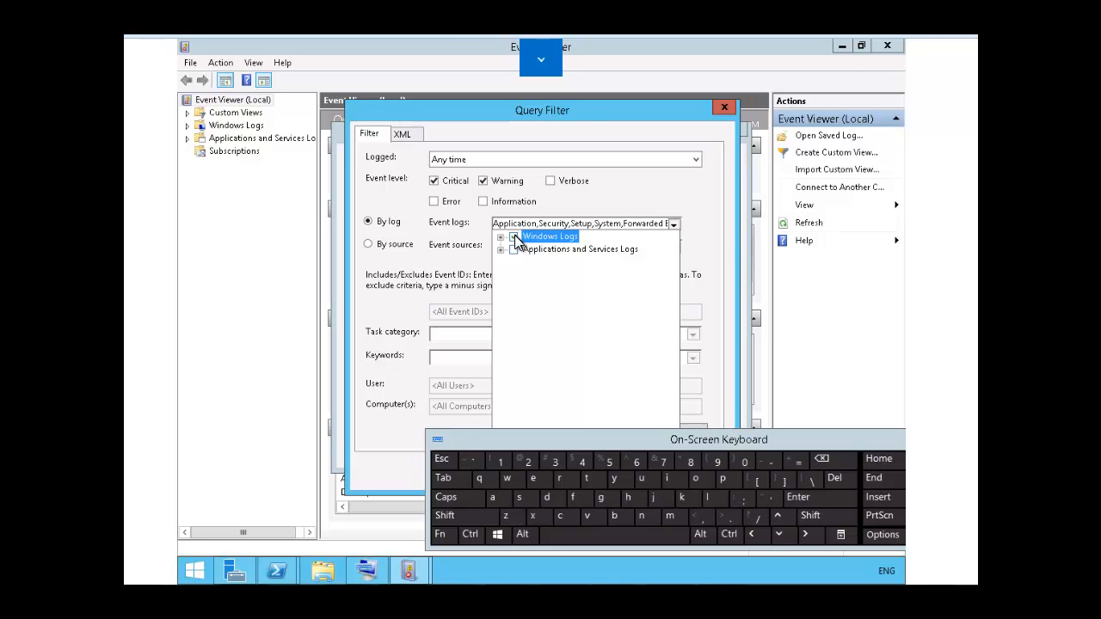
left_click(675, 226)
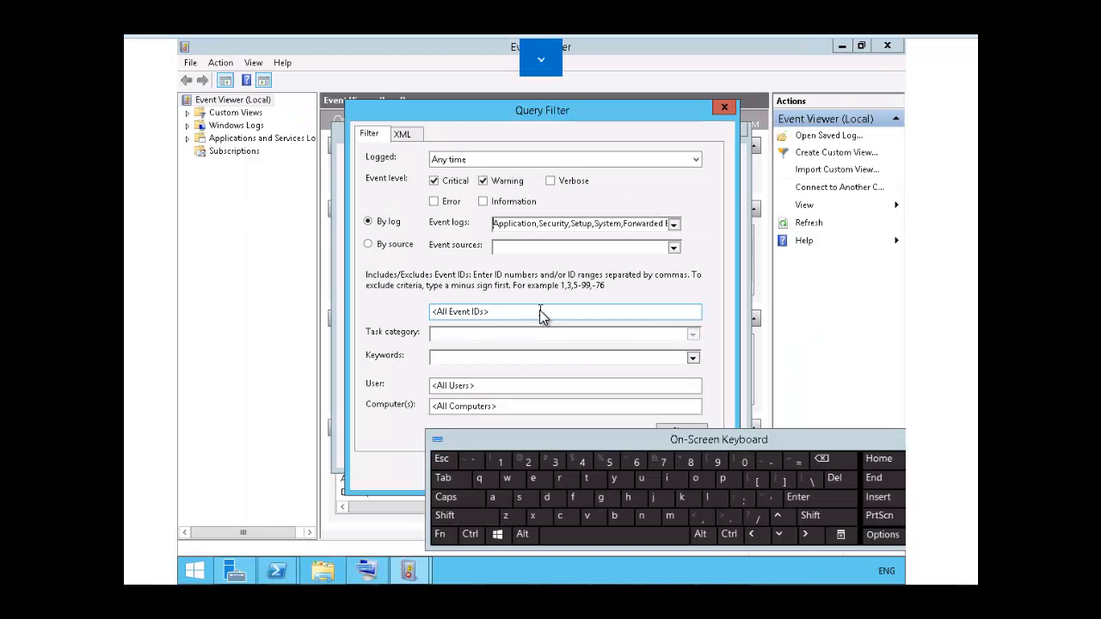
left_click(539, 311)
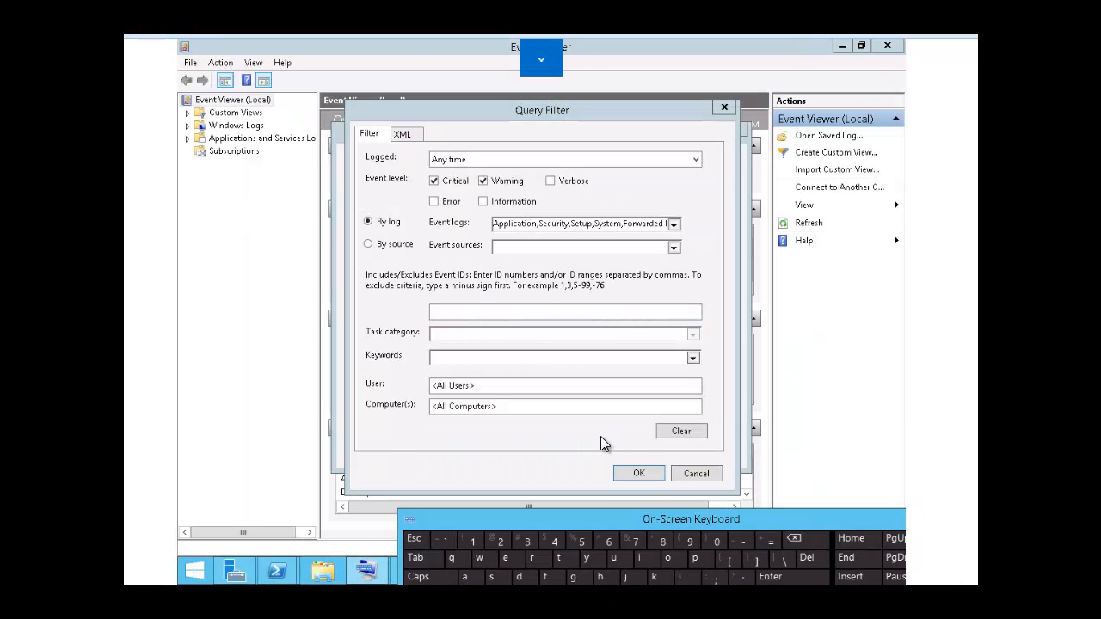
left_click(632, 474)
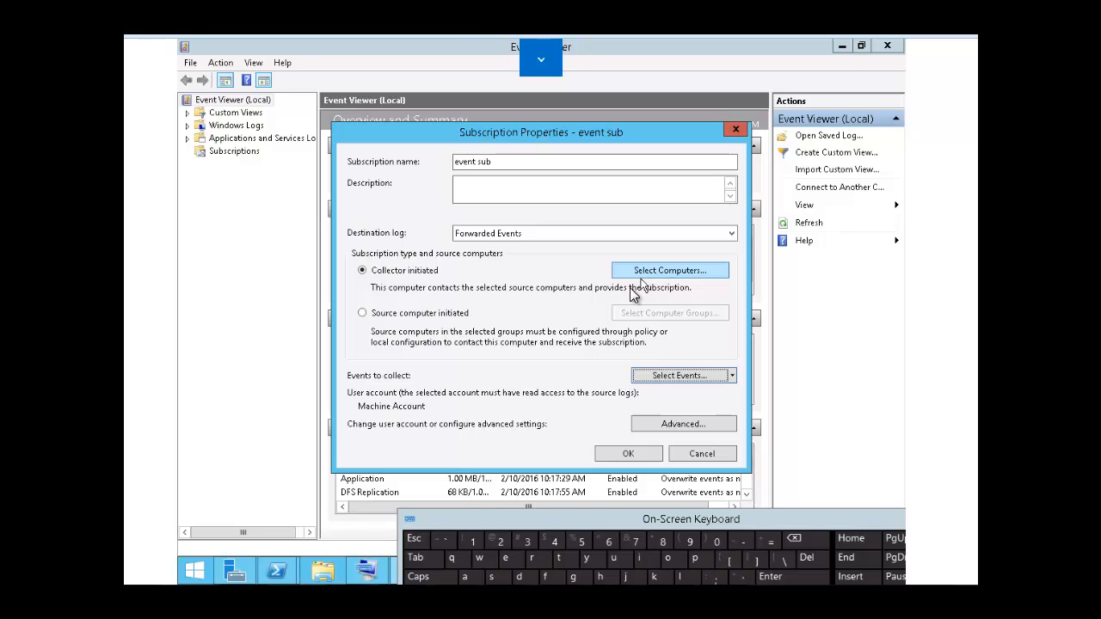
Save the event sub subscription with its default advanced settings and show the Subscriptions node.
left_click(704, 375)
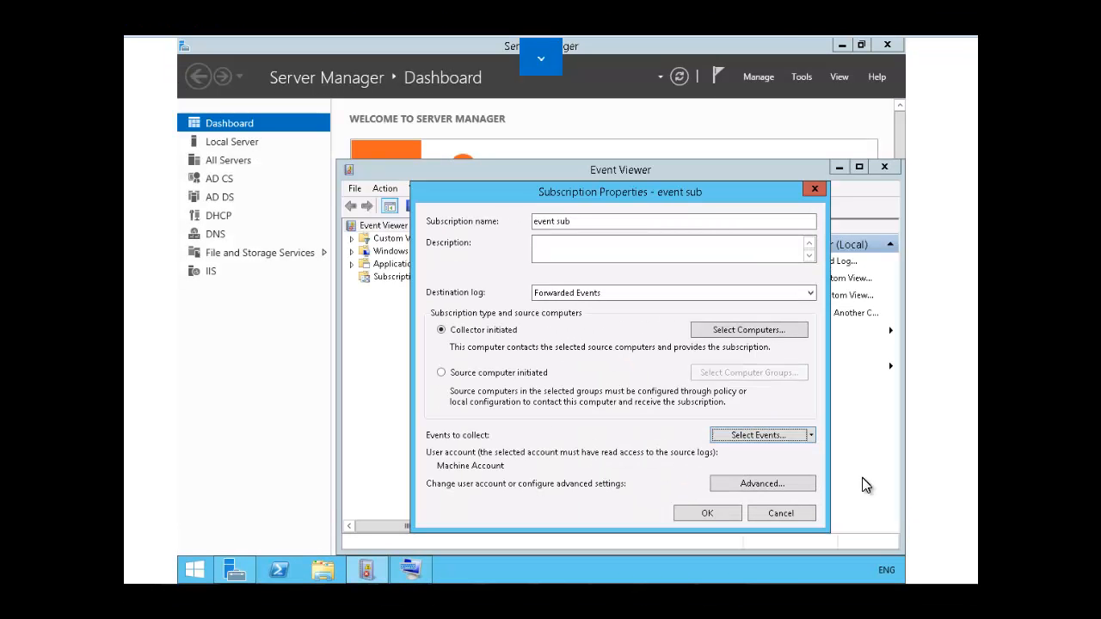
left_click(776, 485)
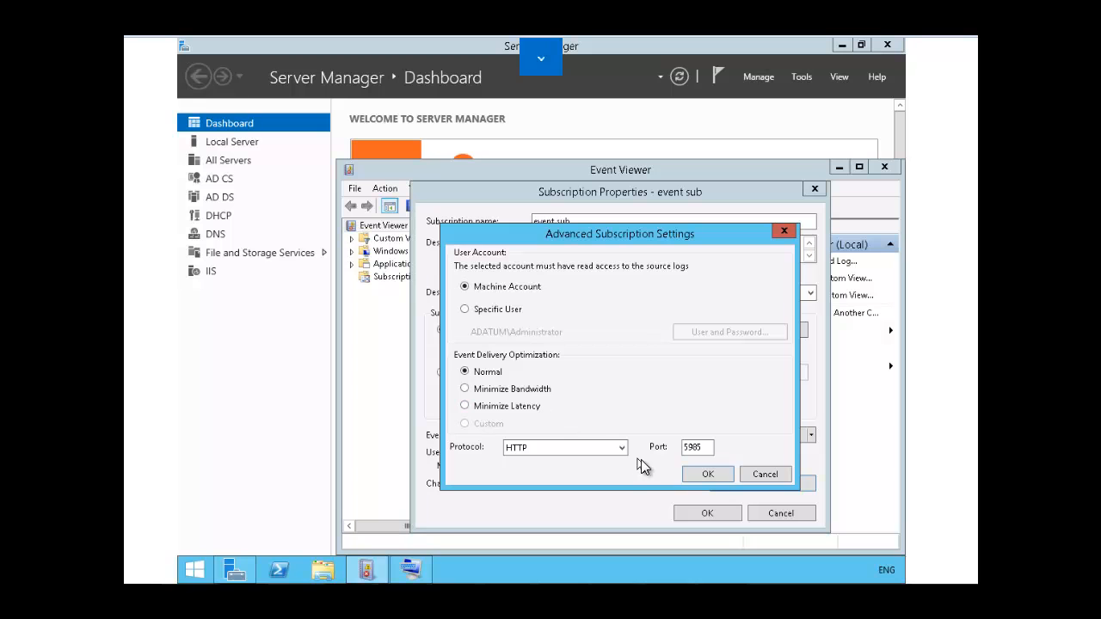
left_click(718, 475)
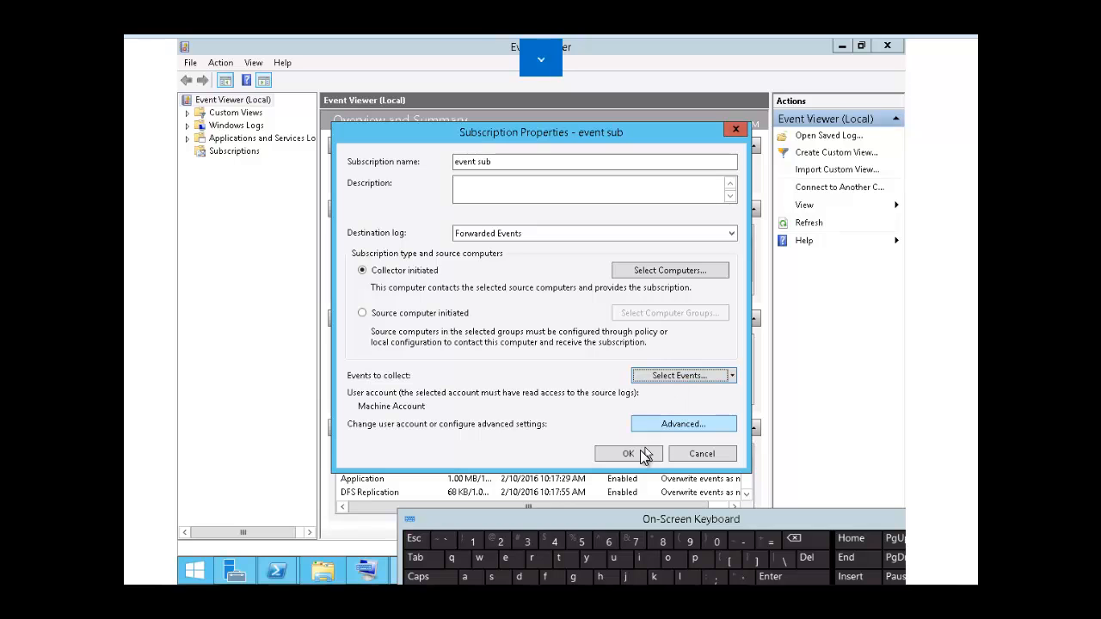
left_click(636, 454)
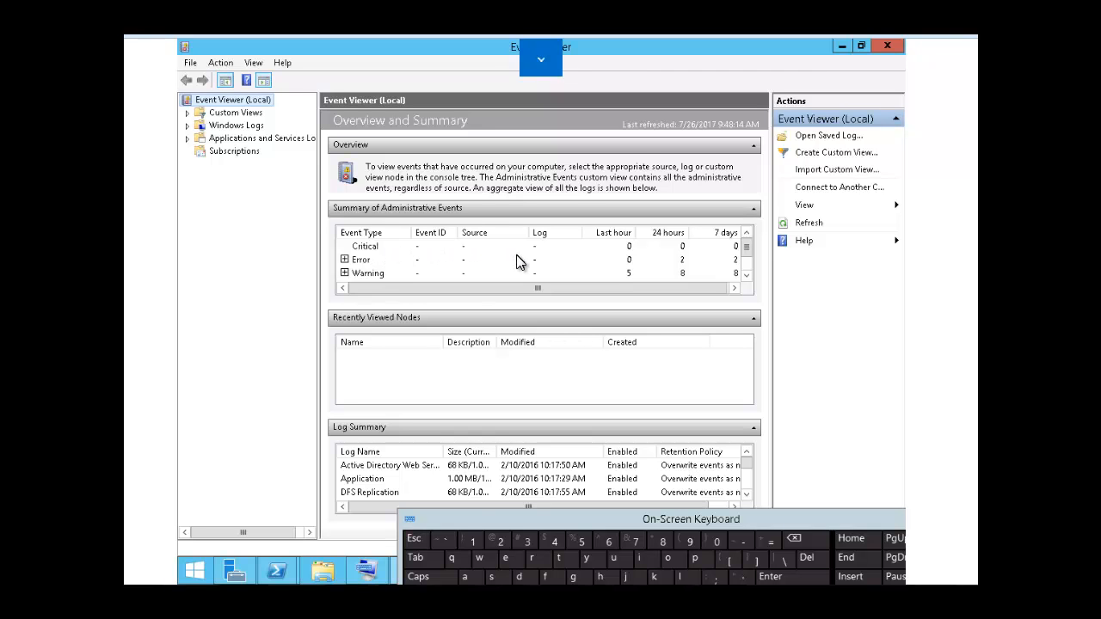
left_click(227, 152)
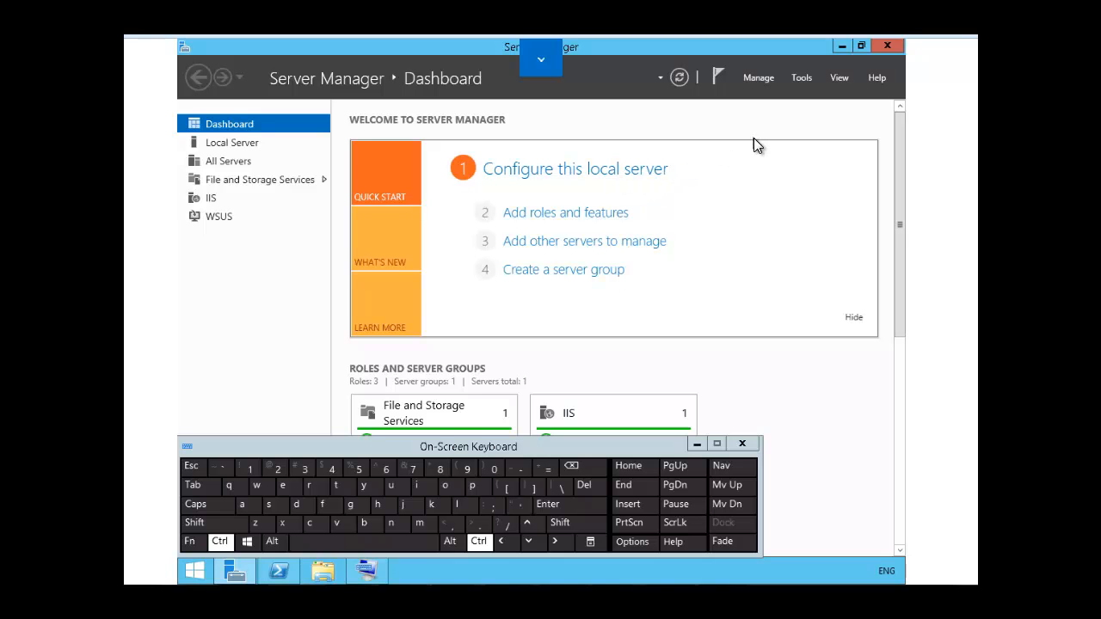
On the server with the WSUS role, open Event Viewer and display the Forwarded Events log under Windows Logs.
left_click(798, 77)
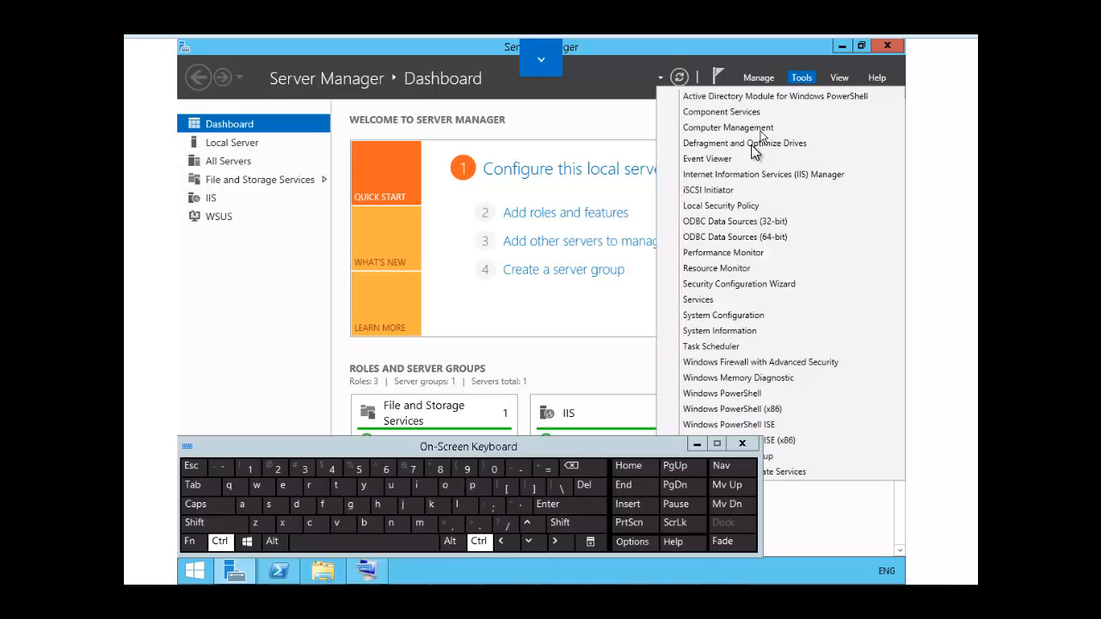
left_click(726, 163)
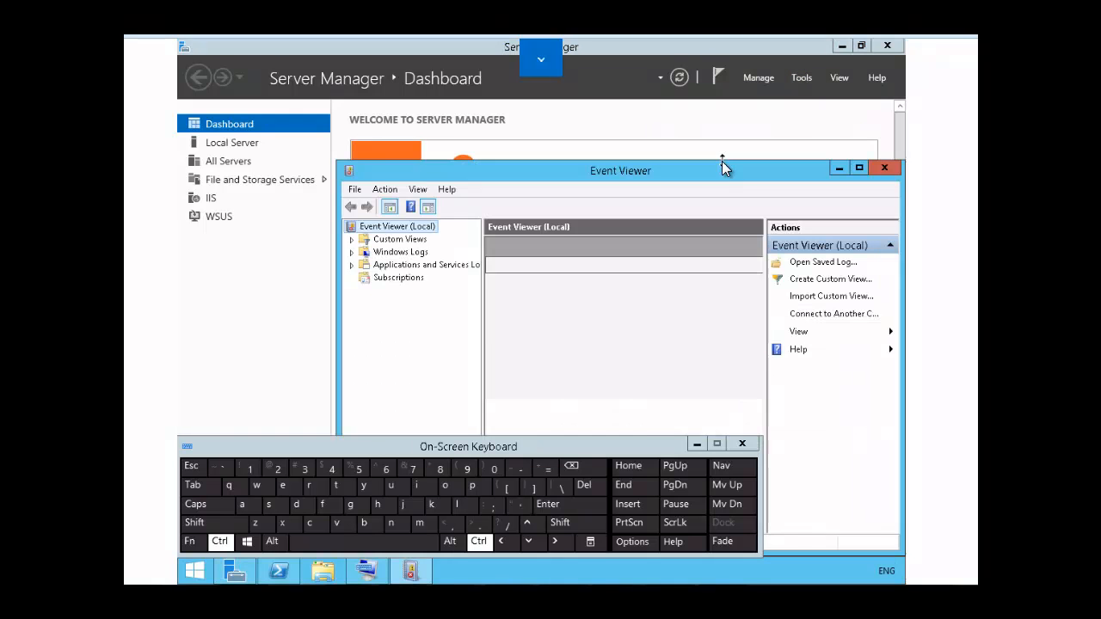
left_click(352, 252)
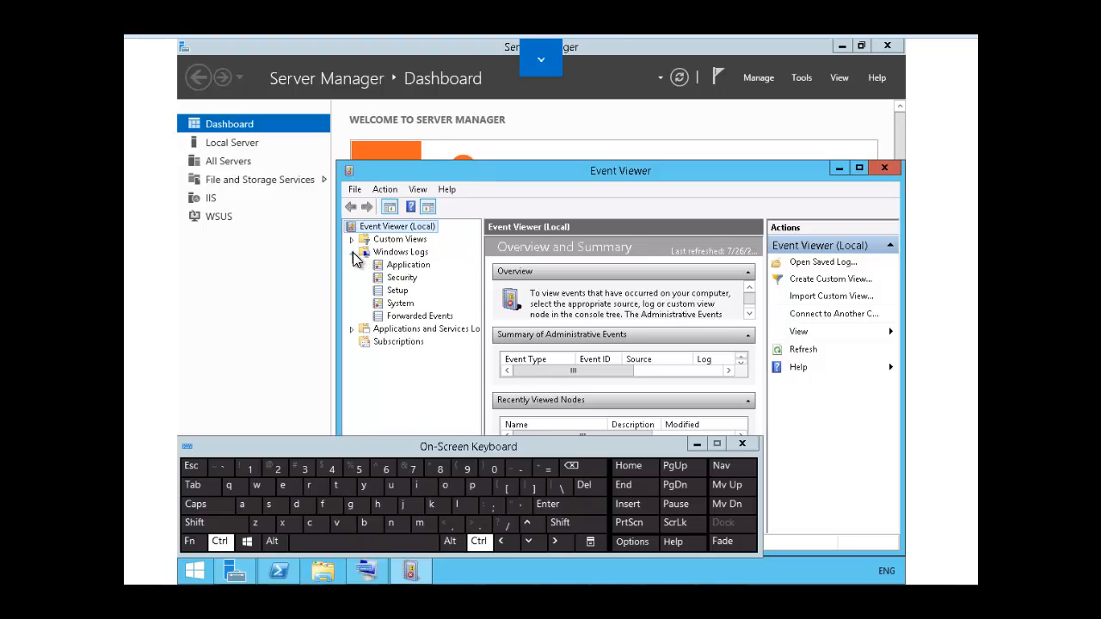
left_click(420, 316)
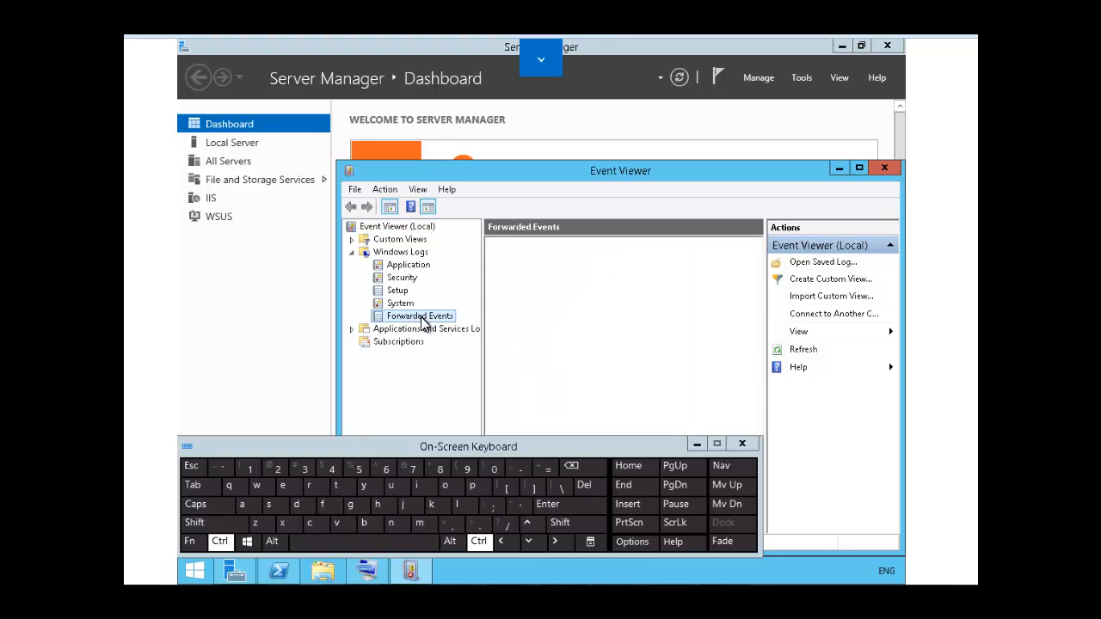